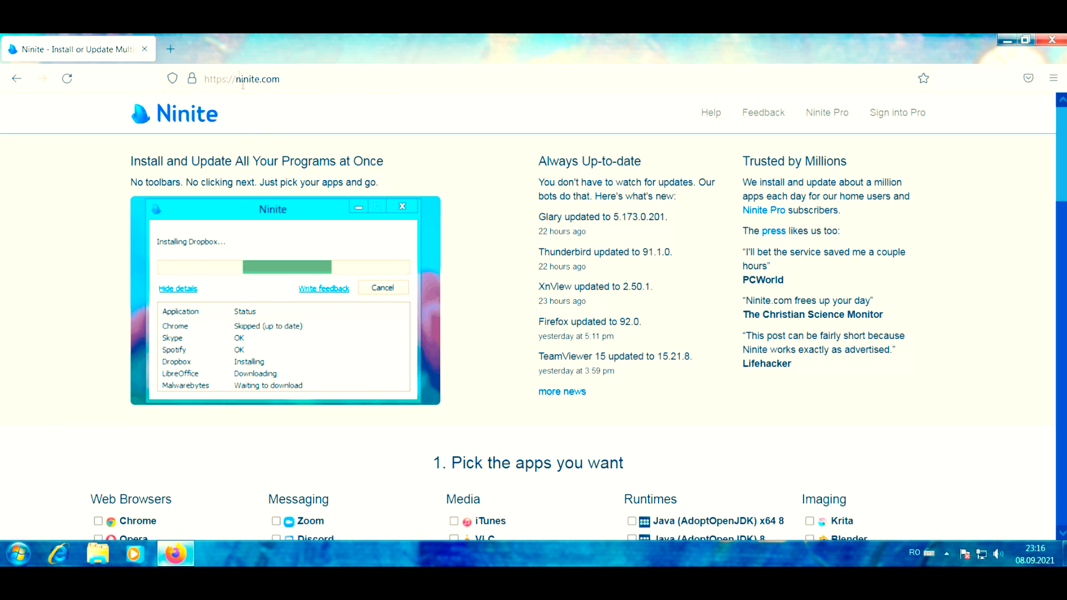
- Search the web for Ninite in a new tab and open the ninite.com home page
left_click(170, 49)
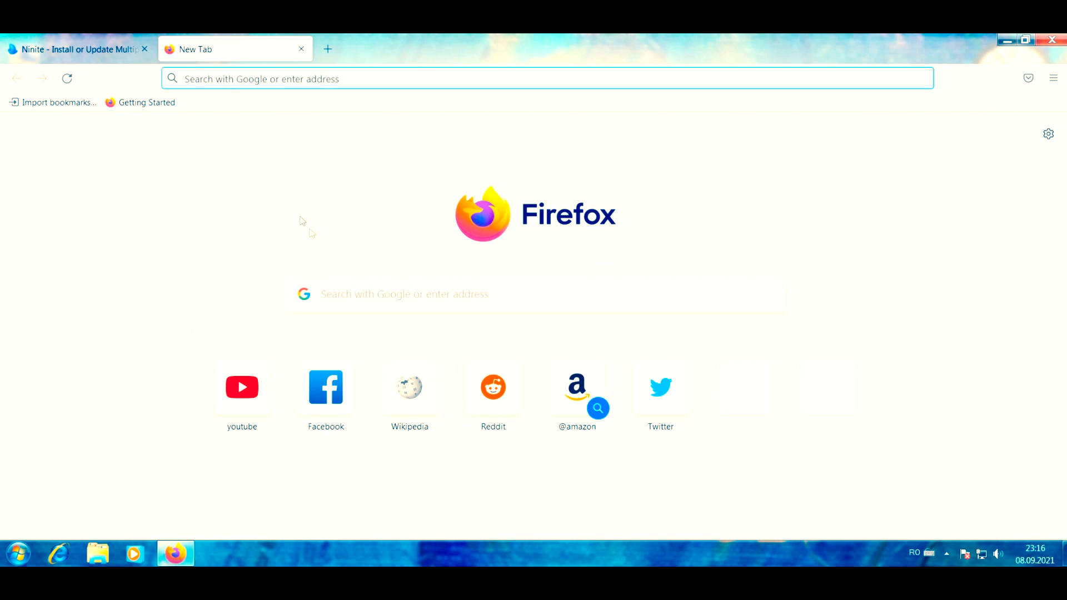
left_click(372, 294)
type("Ninite")
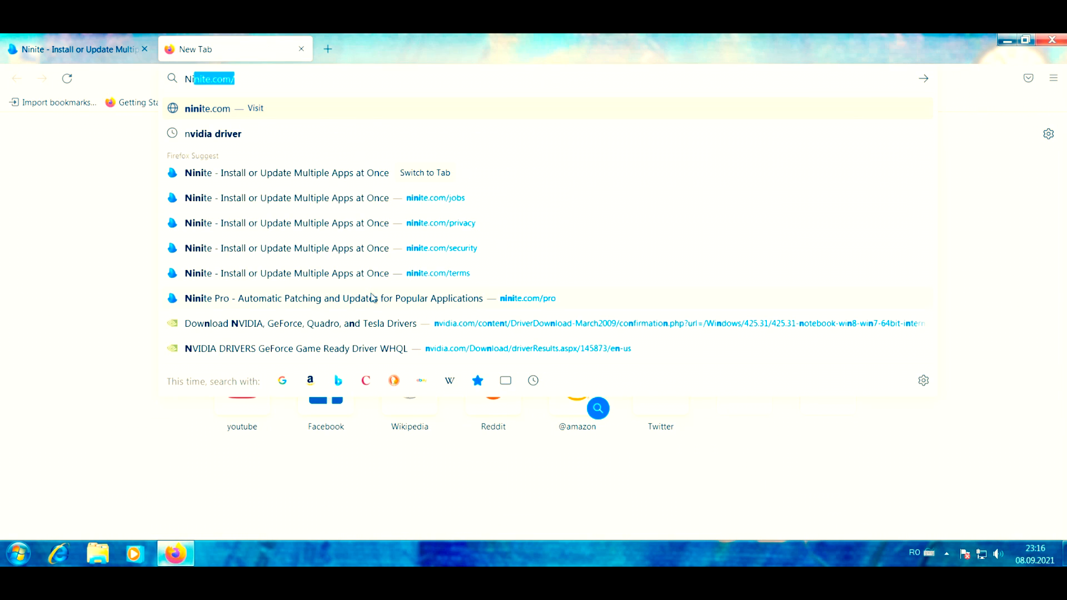
key("Return")
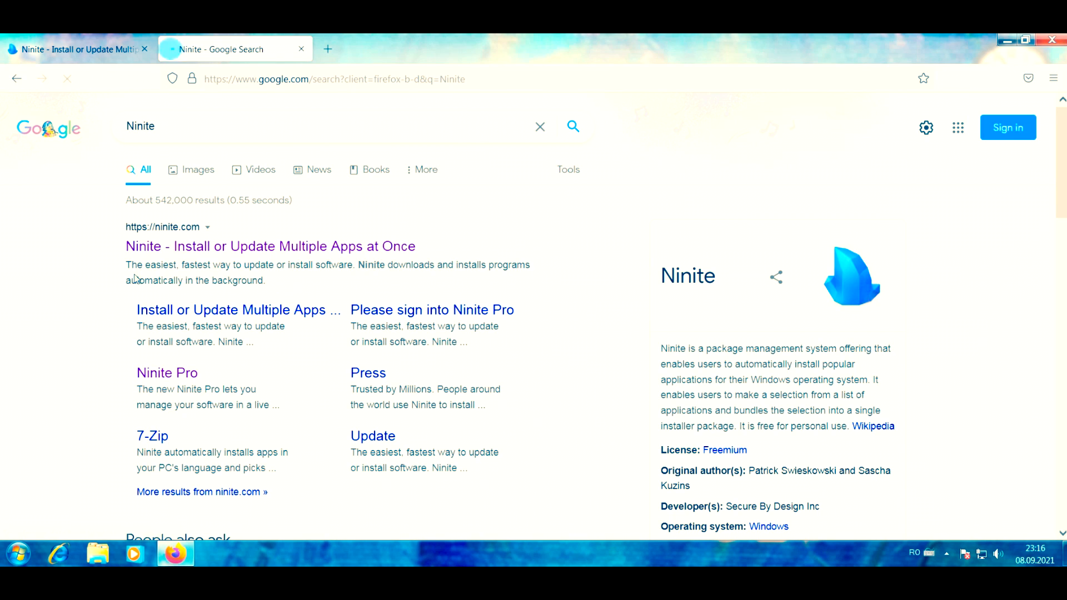
left_click(156, 248)
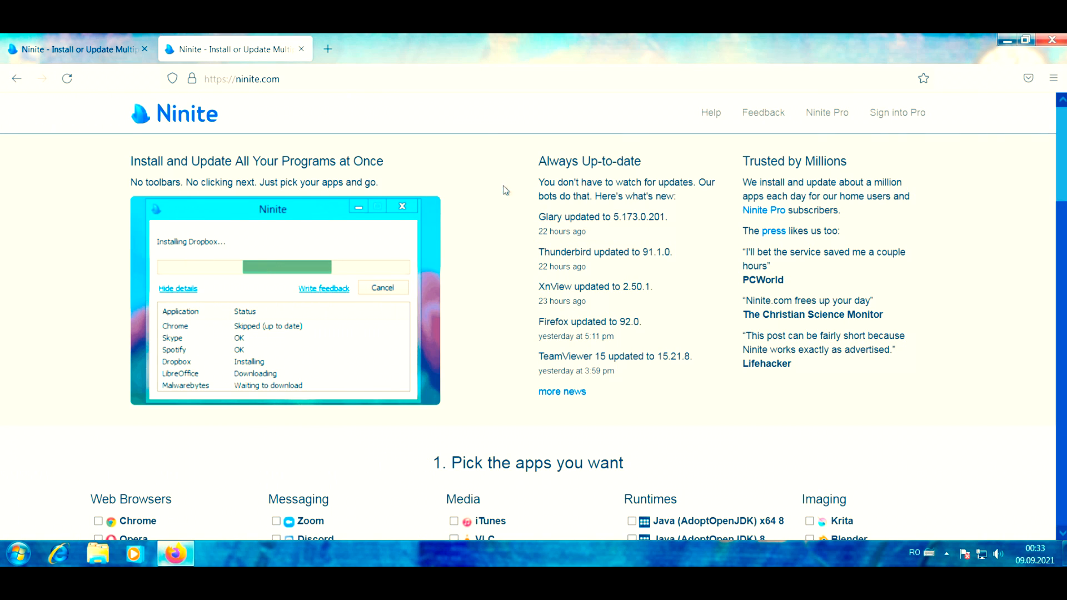
- Examine the apps offered under Web Browsers, Messaging, Media, Runtimes and Imaging
left_click_drag(1062, 176, 1065, 259)
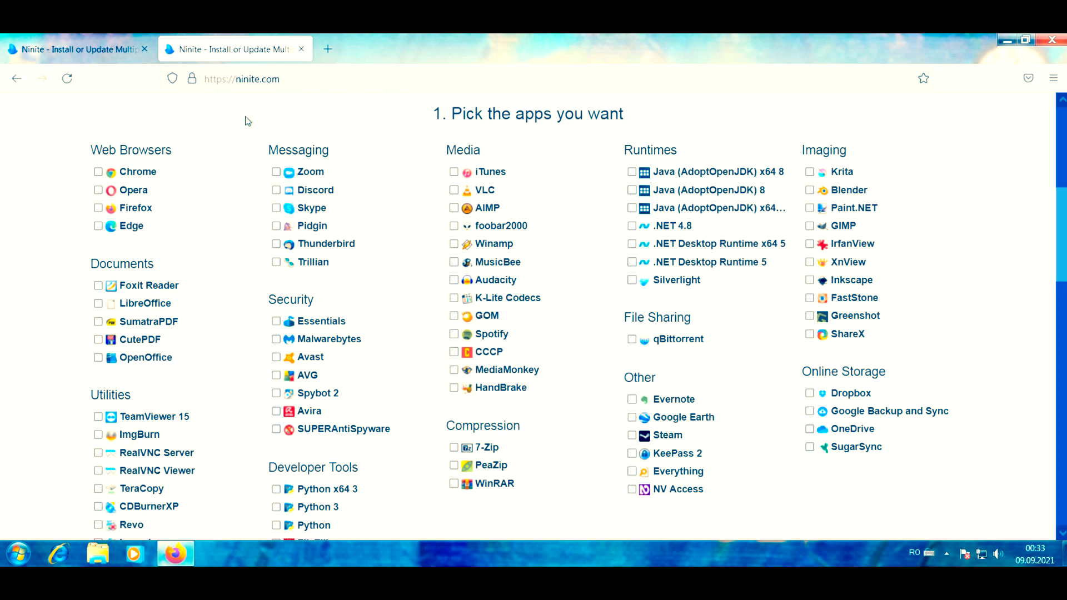
left_click_drag(92, 147, 172, 157)
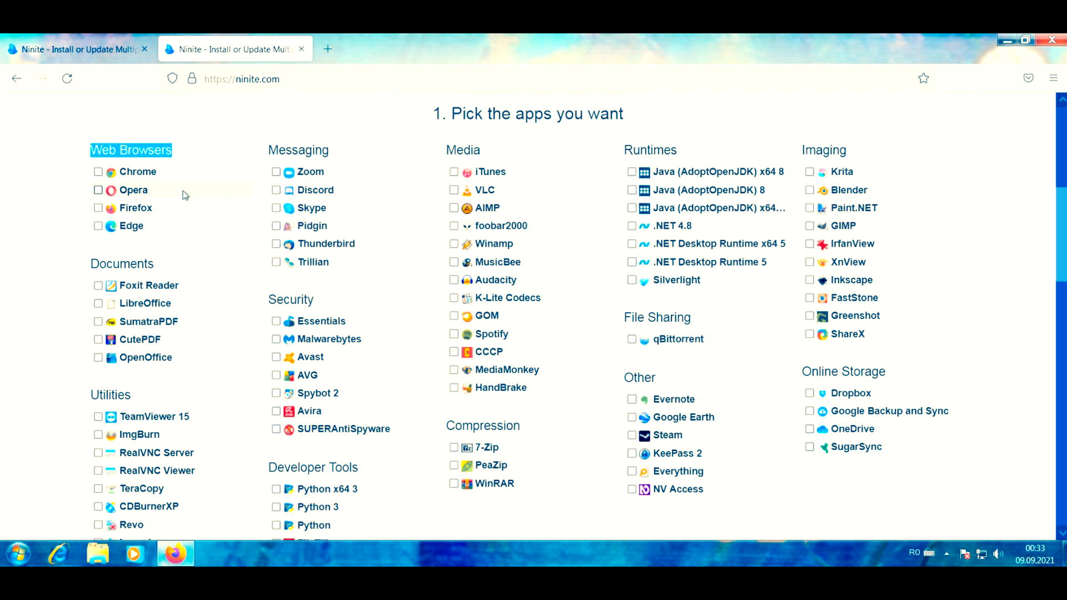
left_click_drag(269, 150, 334, 155)
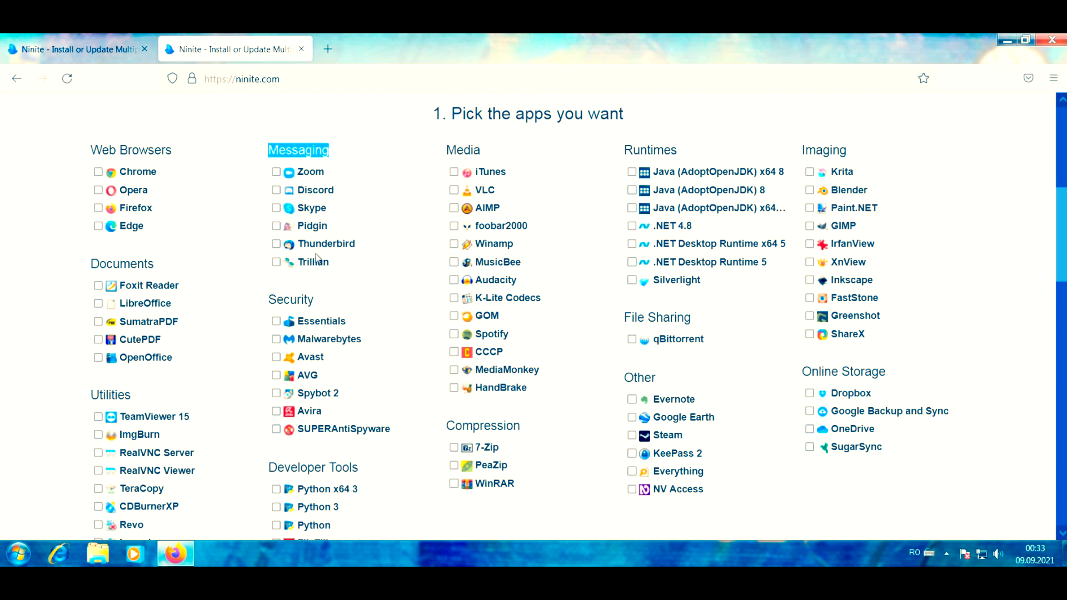
left_click_drag(447, 151, 485, 152)
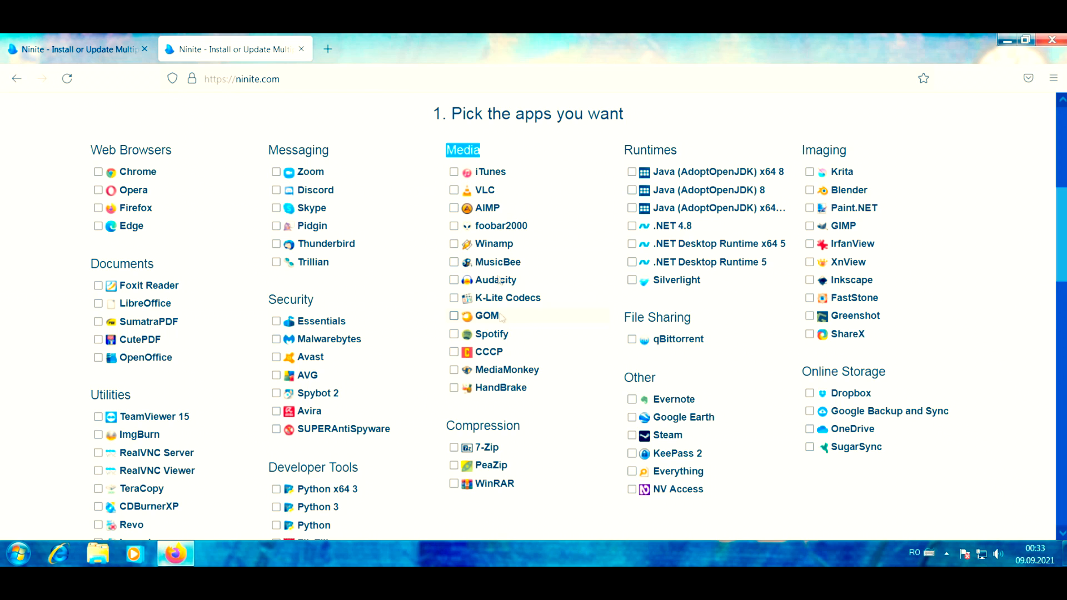
left_click_drag(623, 151, 680, 149)
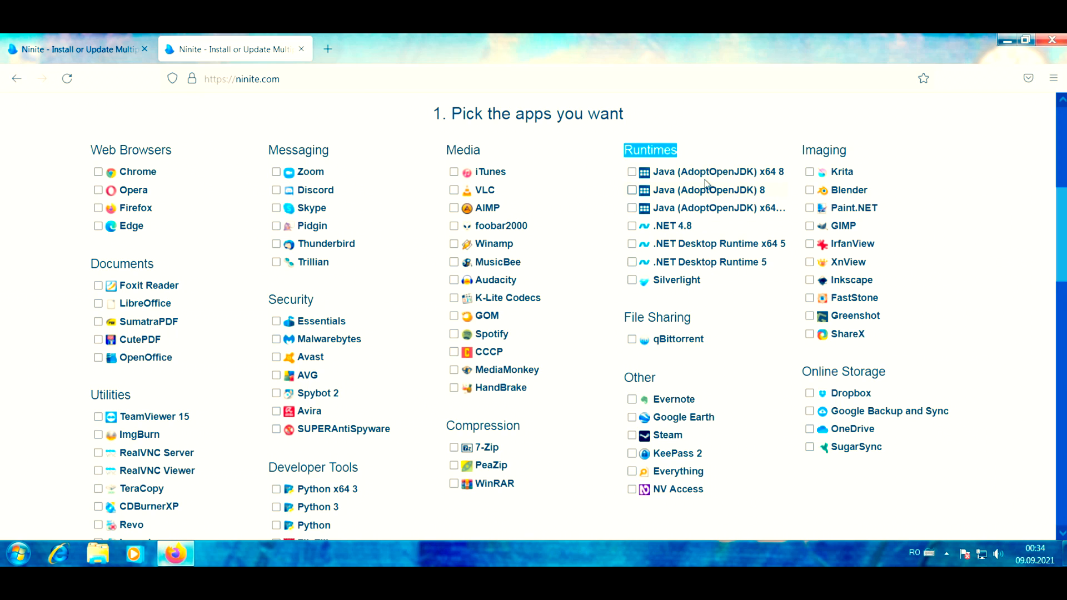
left_click_drag(800, 149, 850, 151)
left_click(810, 151)
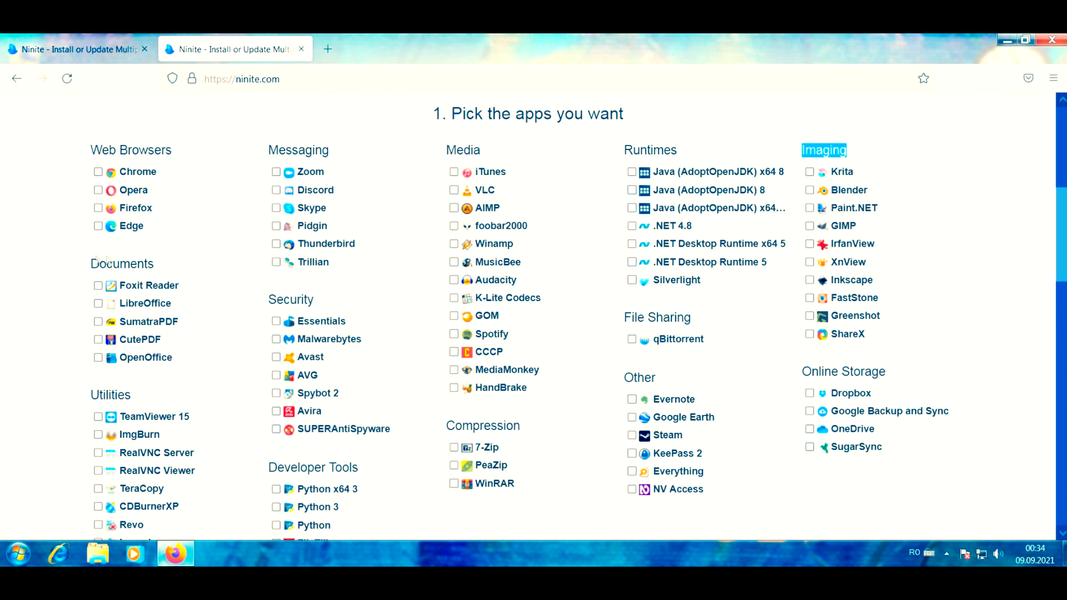
- Examine the apps offered under Documents, Security, Compression, File Sharing and Online Storage
left_click_drag(91, 264, 141, 264)
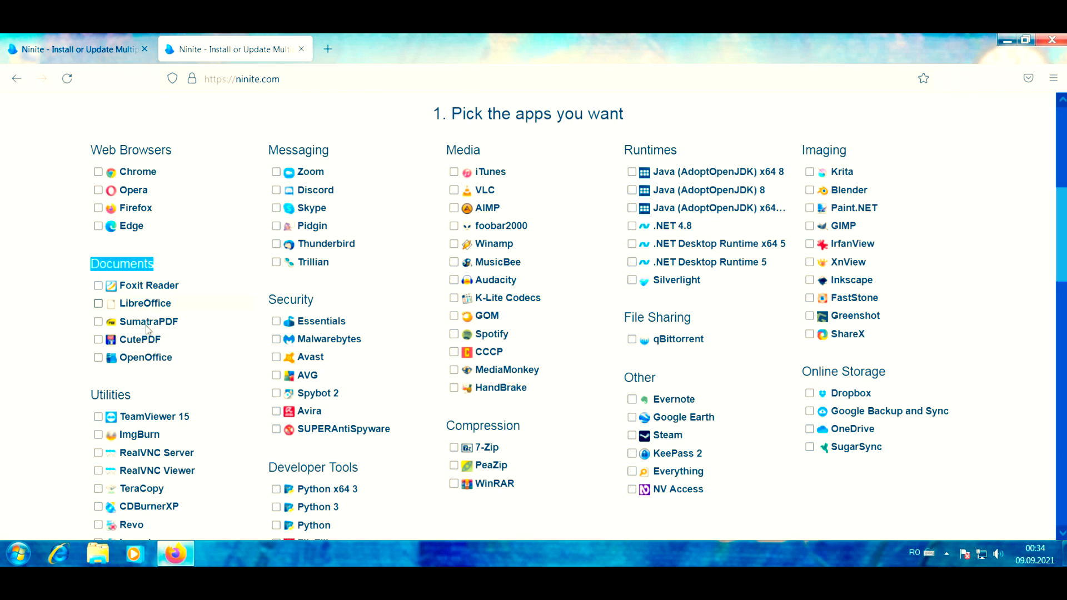
left_click(154, 262)
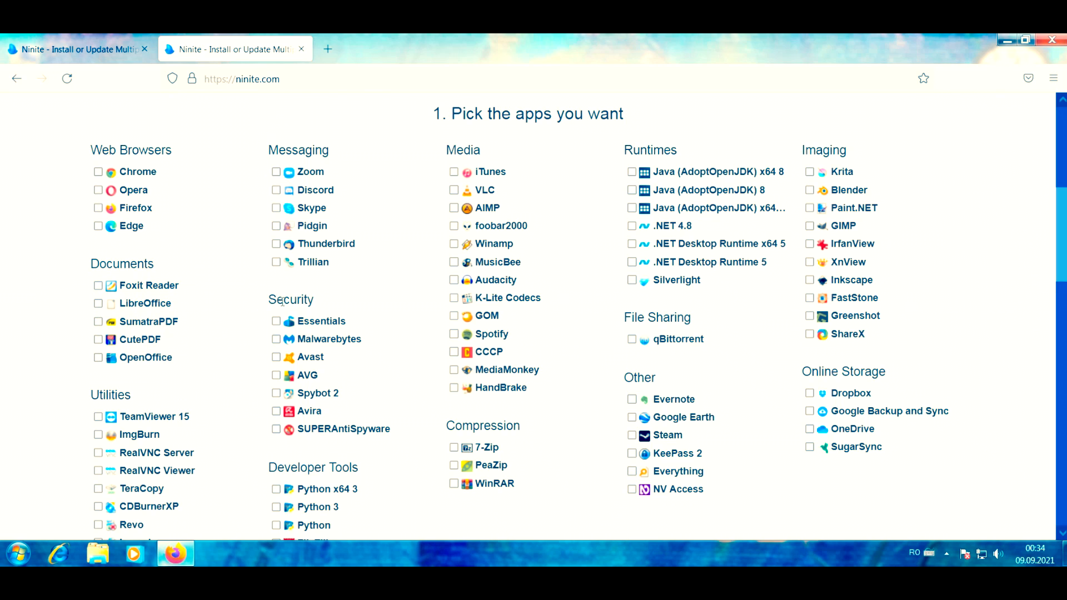
left_click_drag(269, 300, 307, 300)
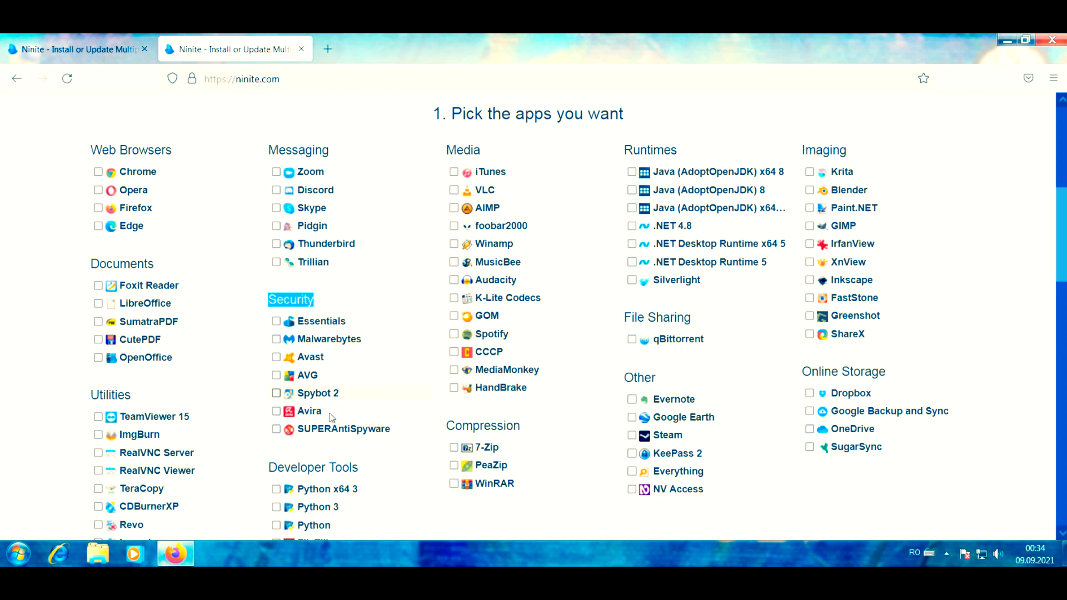
left_click(348, 304)
left_click_drag(448, 425, 525, 428)
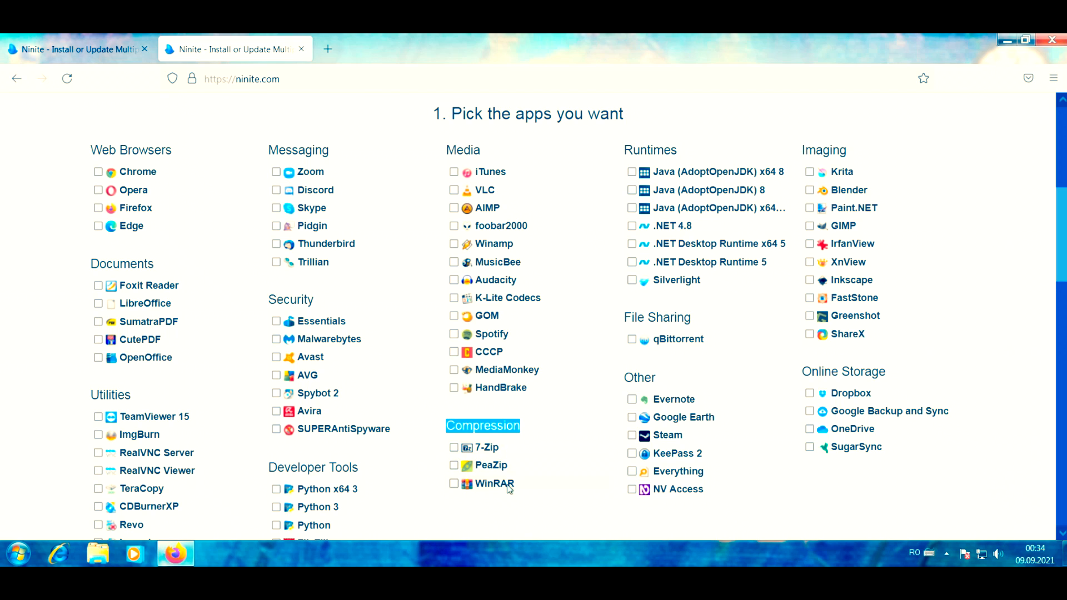
left_click_drag(626, 317, 696, 323)
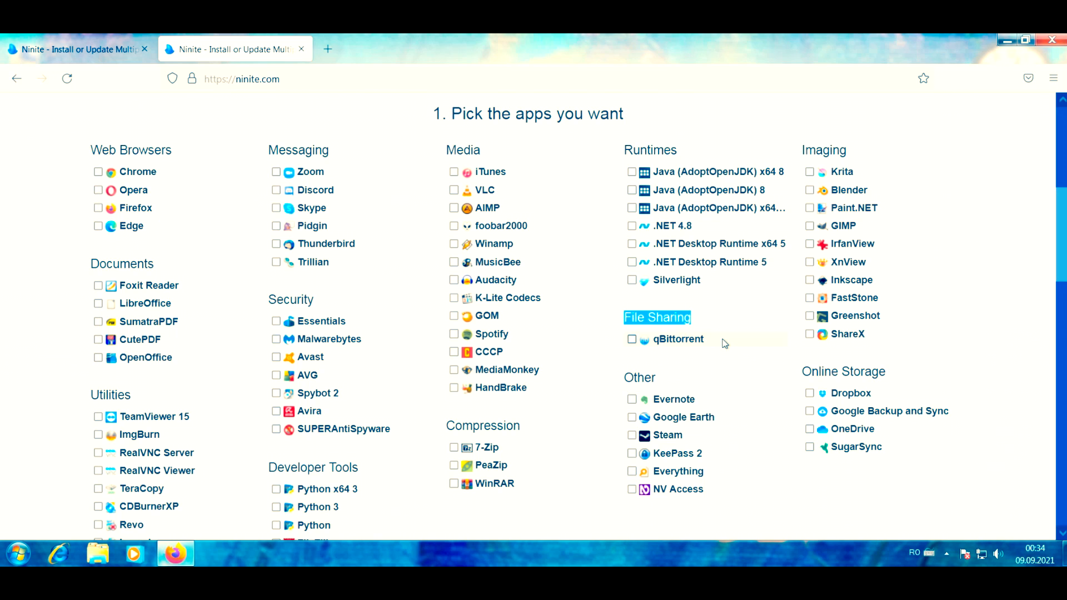
left_click_drag(804, 372, 889, 380)
left_click(809, 371)
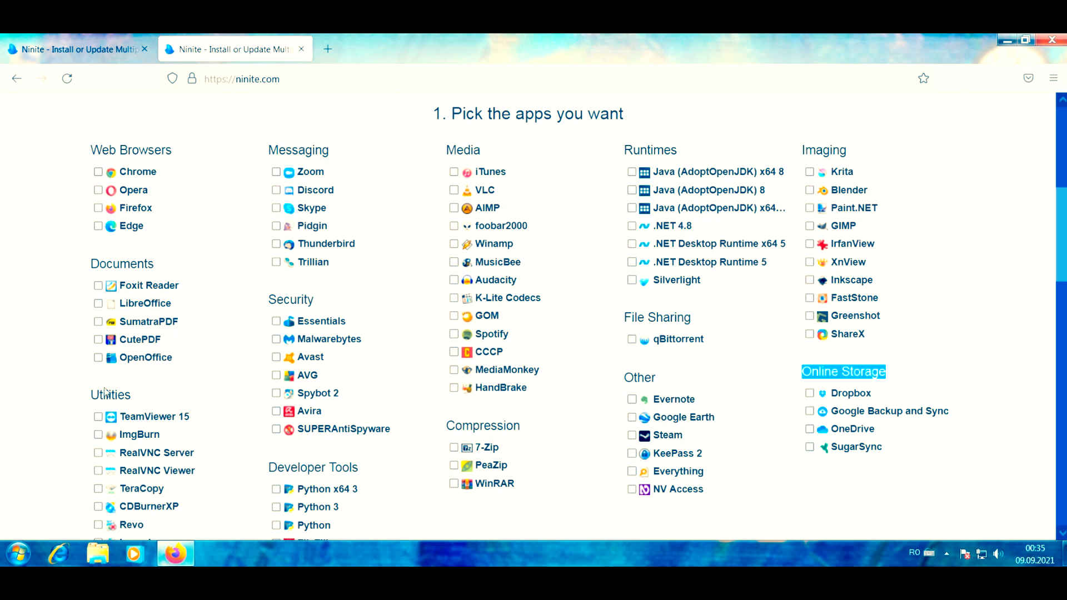
- Examine the Utilities, Developer Tools and Other categories, and return to the heading of the app selection list
left_click_drag(92, 395, 128, 393)
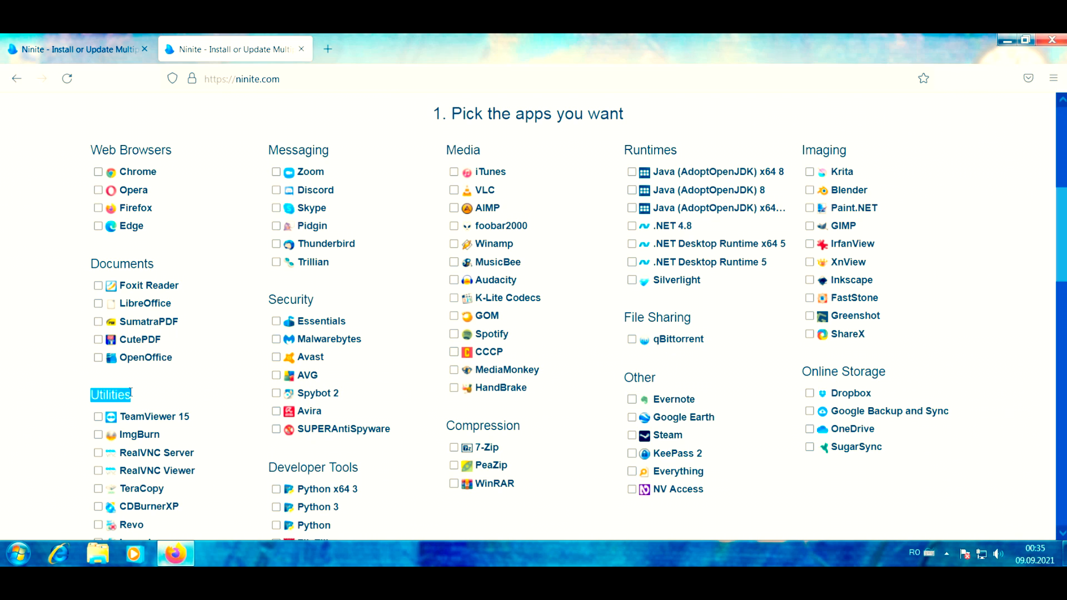
left_click_drag(1061, 209, 1053, 270)
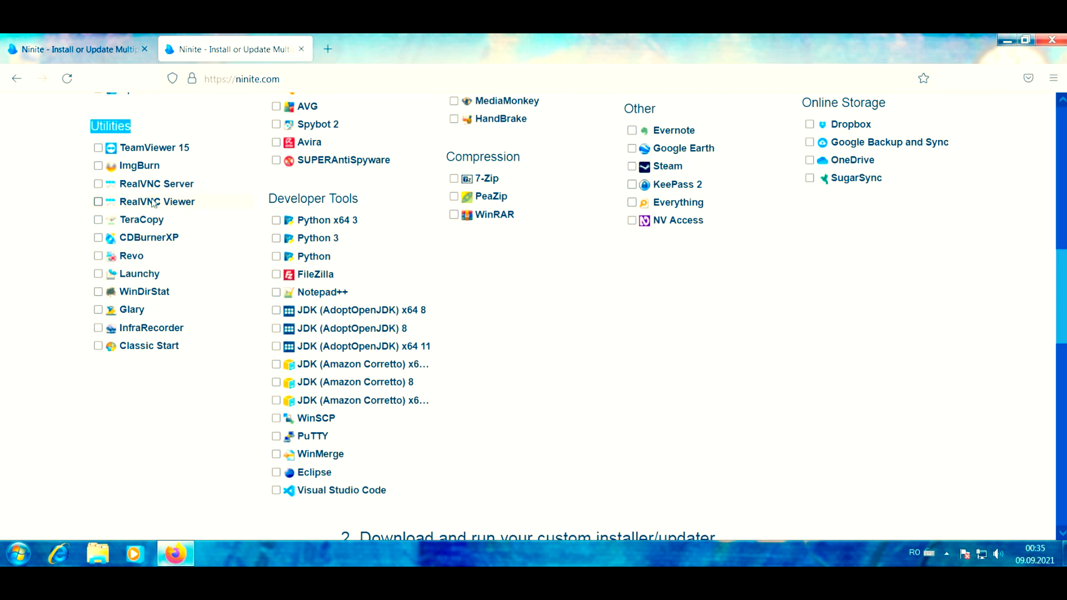
left_click_drag(269, 198, 375, 205)
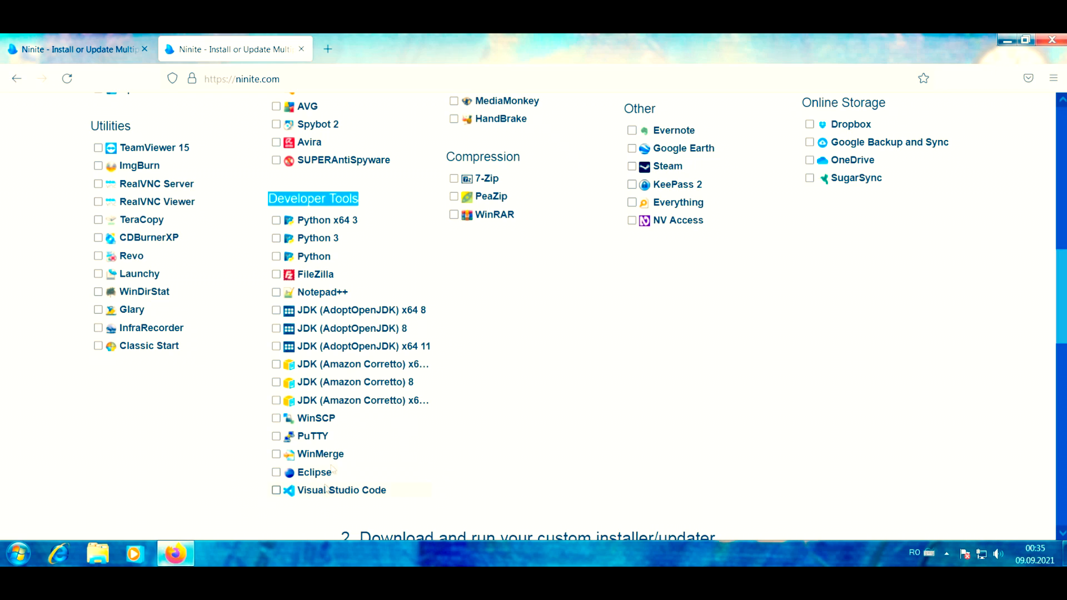
left_click_drag(625, 108, 654, 108)
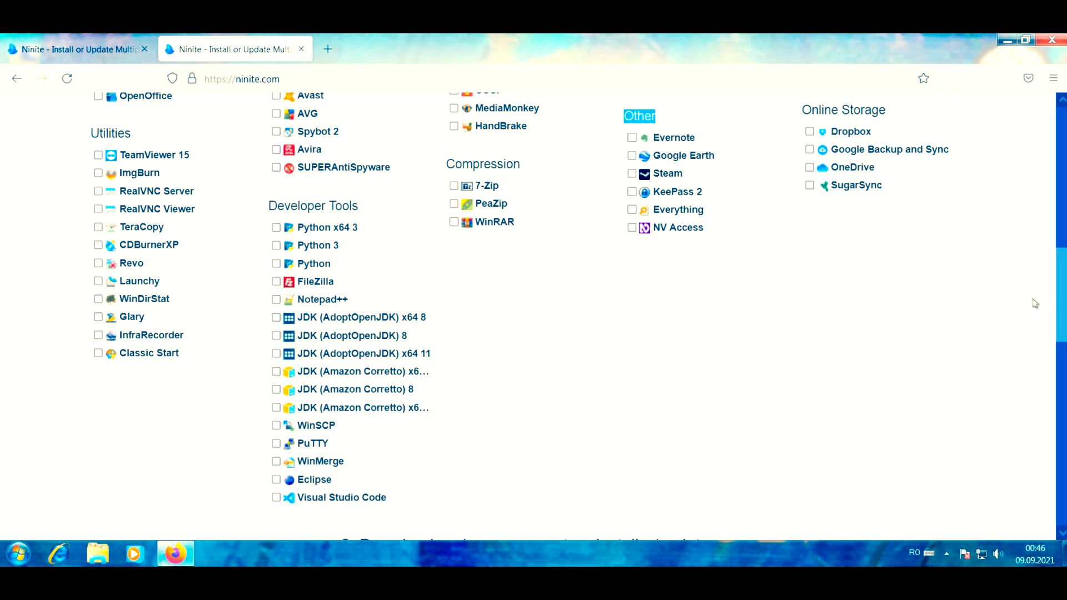
left_click_drag(1062, 303, 1062, 242)
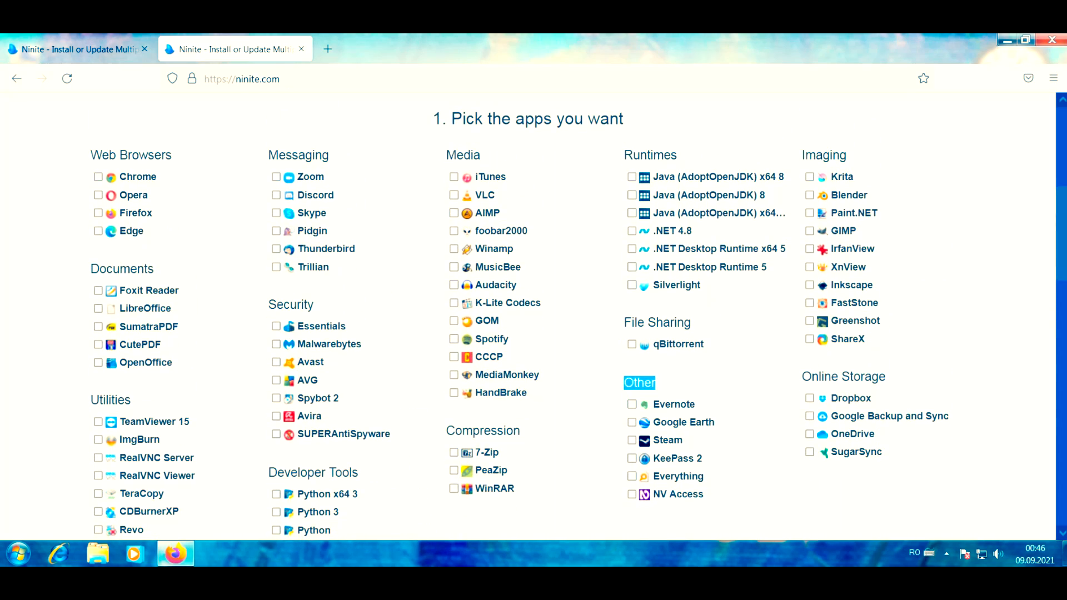
left_click_drag(431, 123, 630, 124)
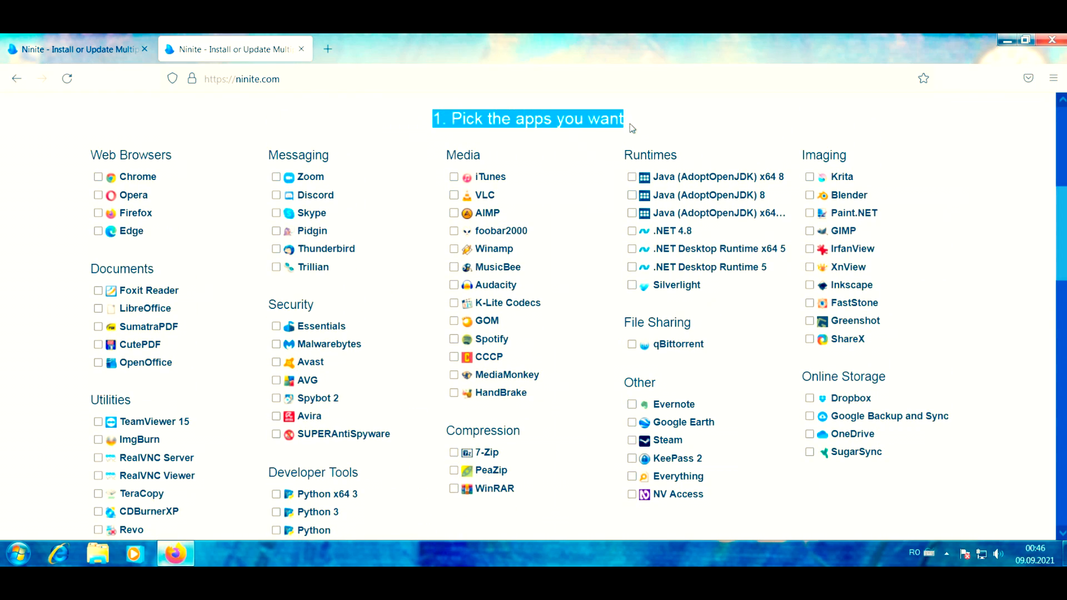
left_click(636, 124)
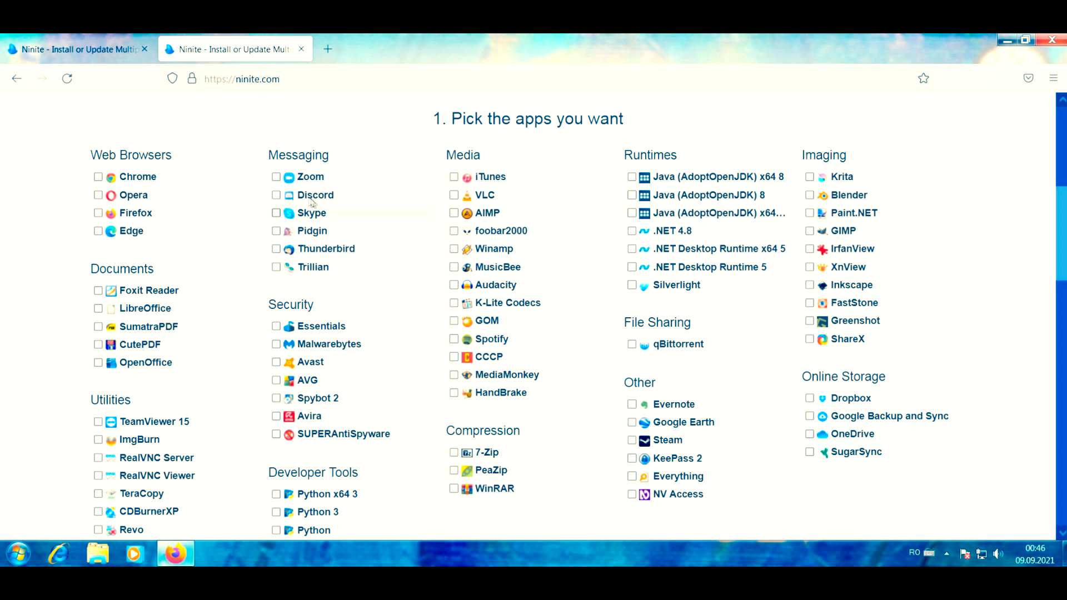
left_click(276, 178)
left_click(276, 196)
left_click(276, 196)
left_click(276, 177)
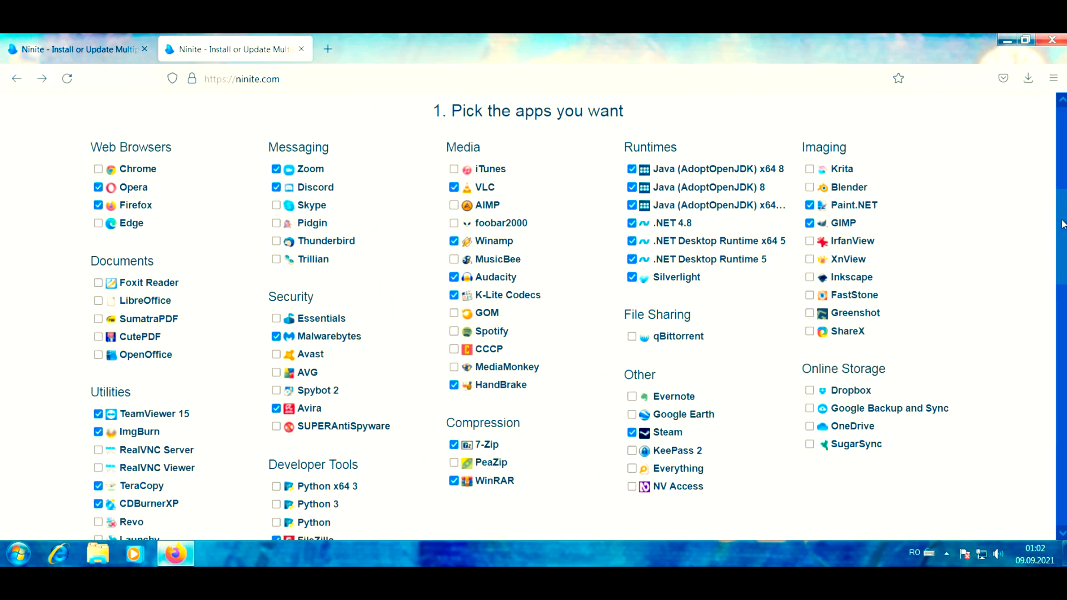
- Get the custom Ninite installer for the checked apps and save it, retrying the download and saving the file again
scroll(1064, 224, "down", 1)
scroll(1064, 223, "down", 7)
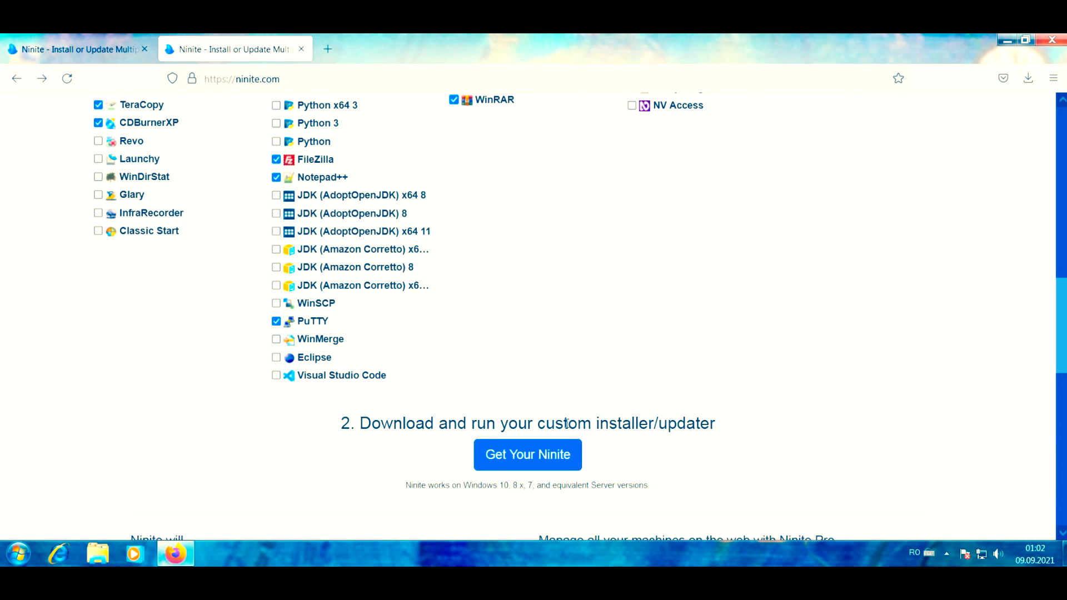
left_click(521, 467)
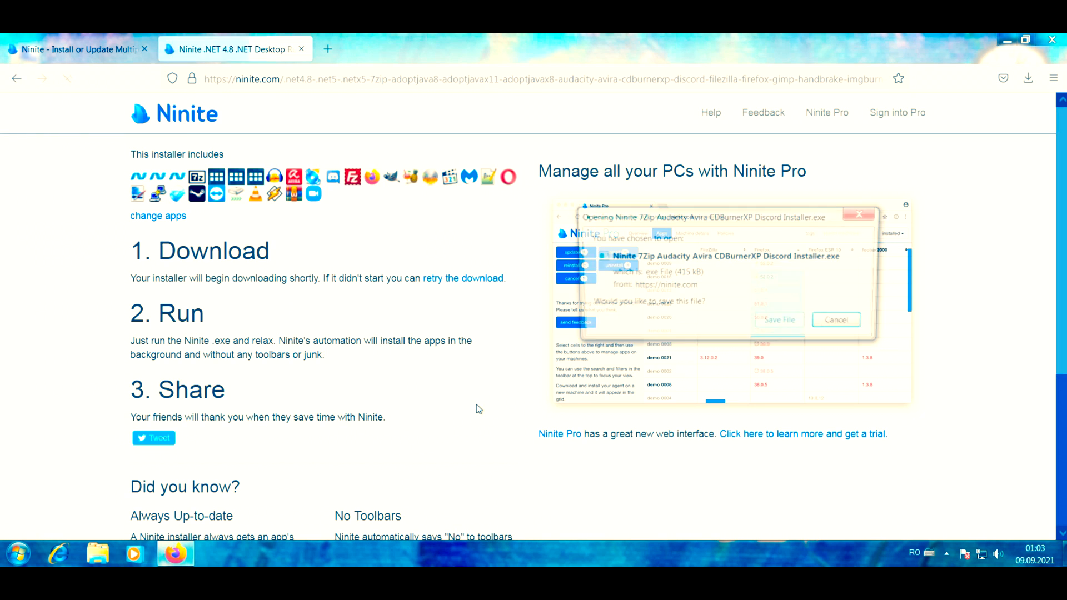
mouse_move(643, 224)
left_mouse_down()
mouse_move(622, 236)
mouse_move(659, 218)
mouse_move(642, 207)
left_mouse_up()
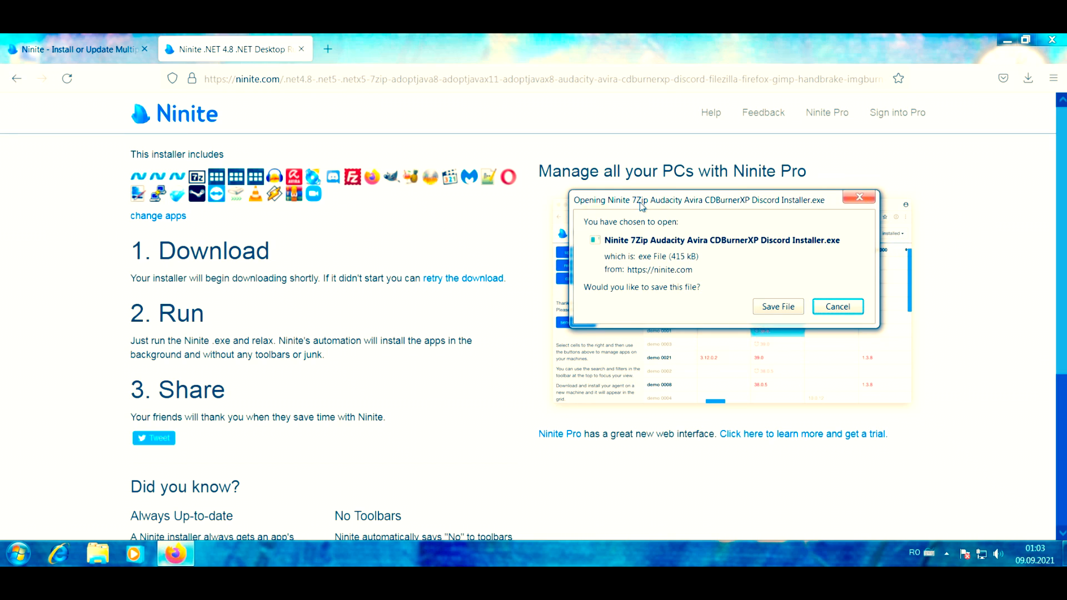
left_click(784, 308)
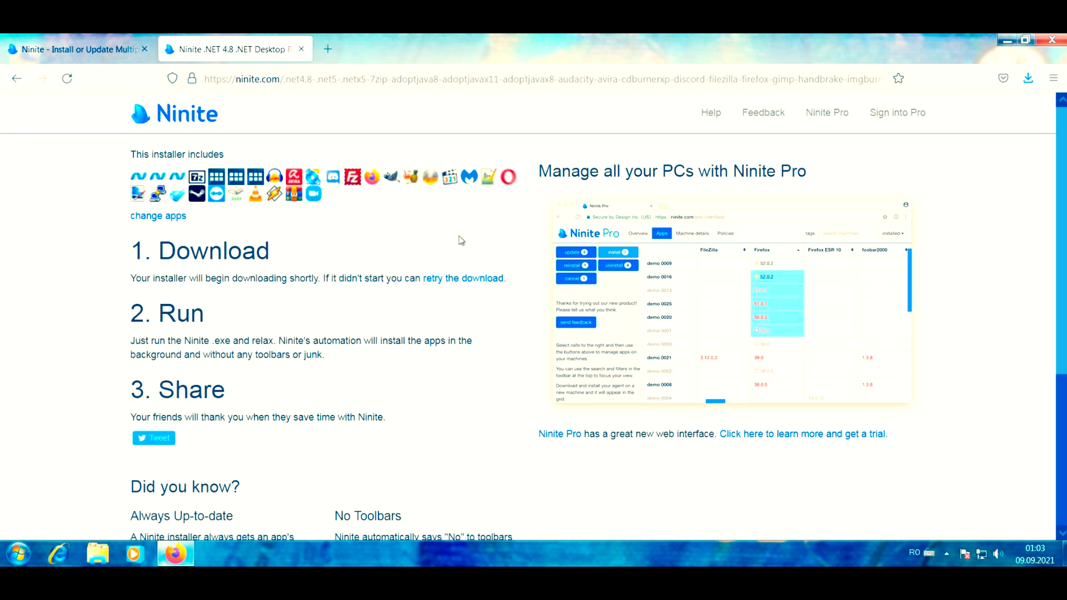
left_click(451, 280)
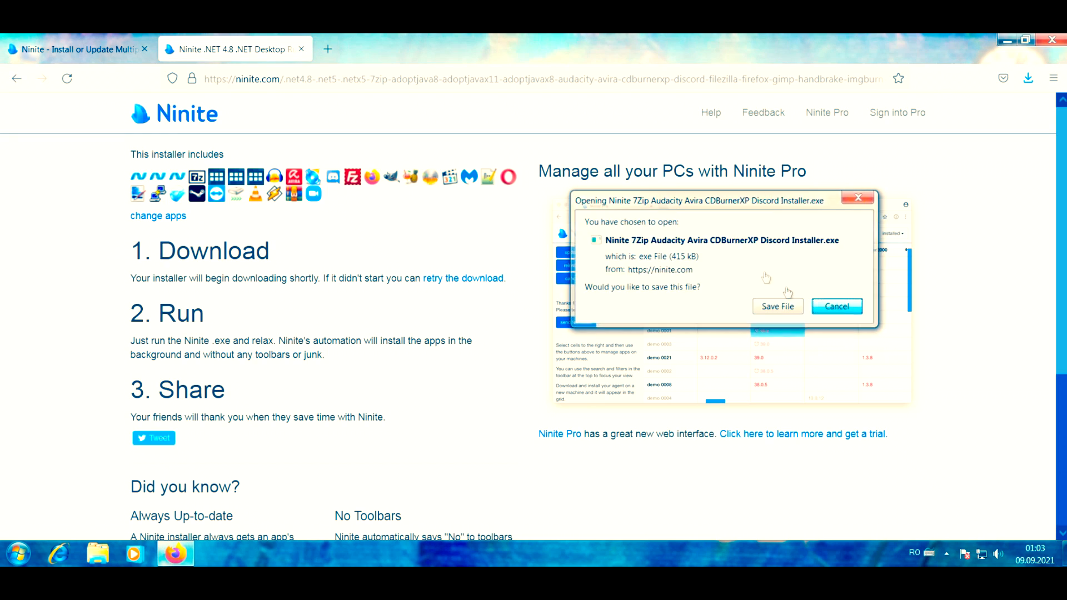
left_click(781, 305)
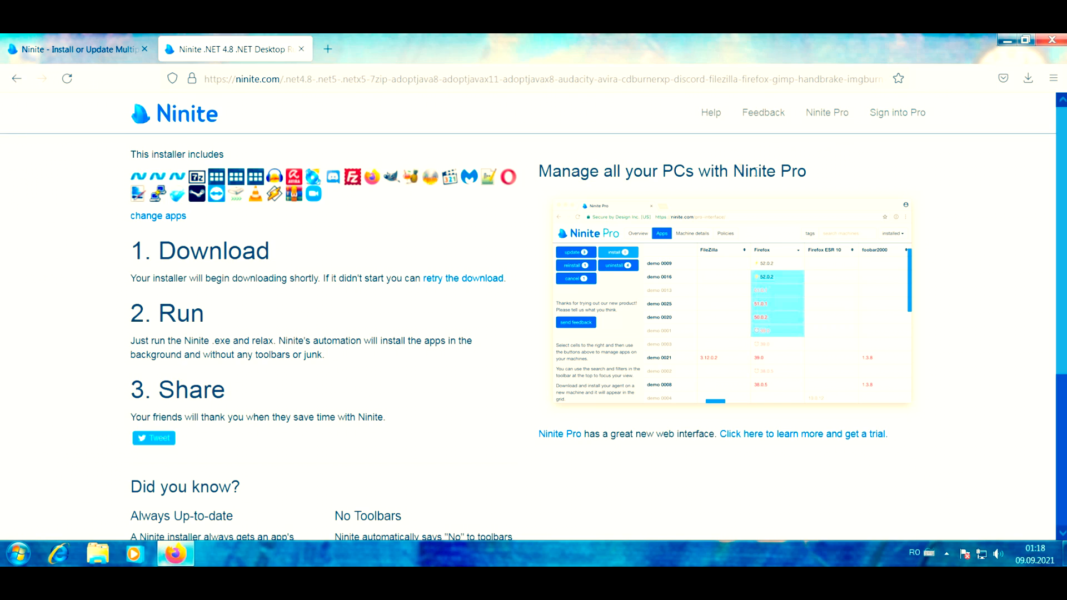
- Try to run the downloaded Ninite installer from its Downloads folder, cancel the launch and close the folder
left_click(1029, 80)
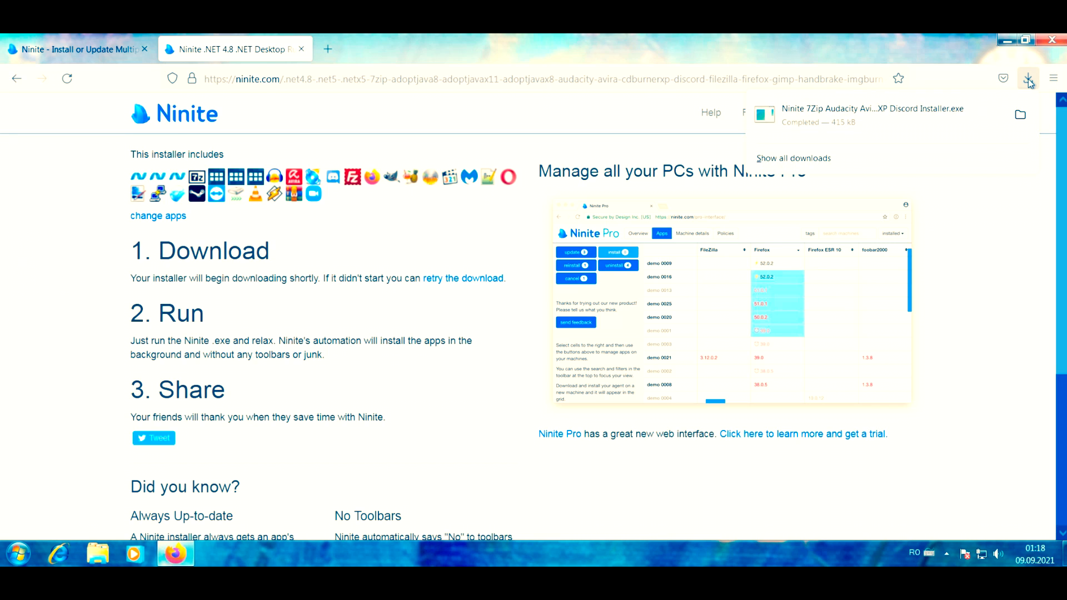
left_click(1020, 117)
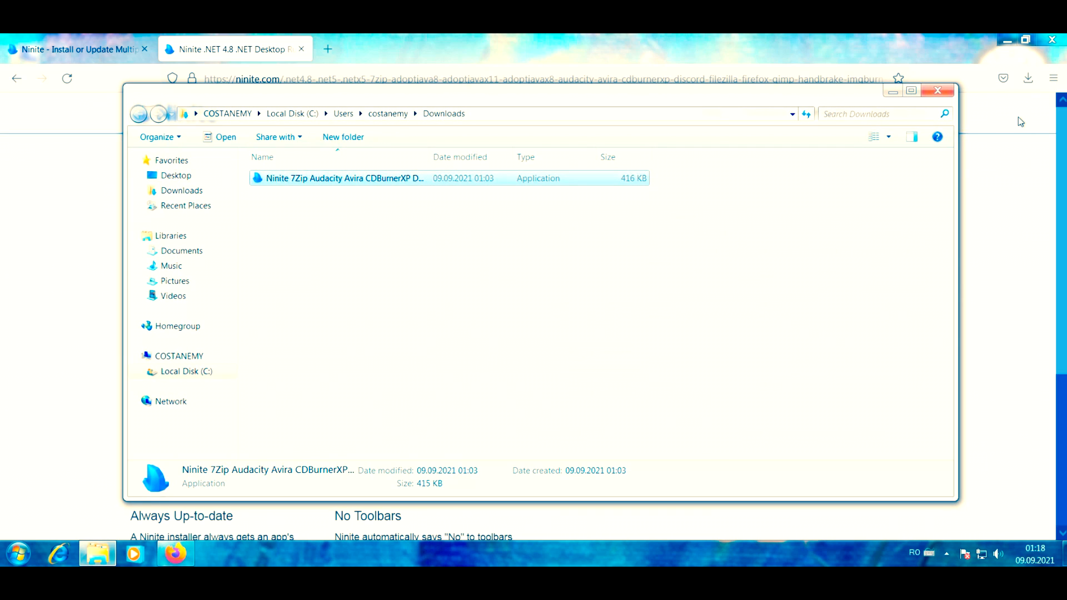
double_click(341, 179)
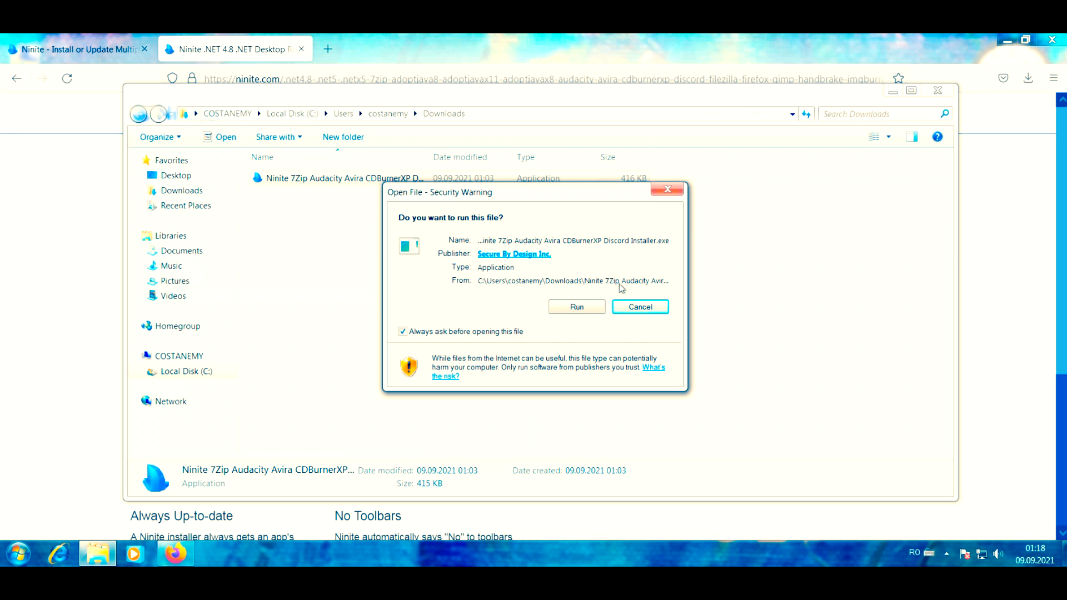
left_click(638, 309)
left_click(940, 96)
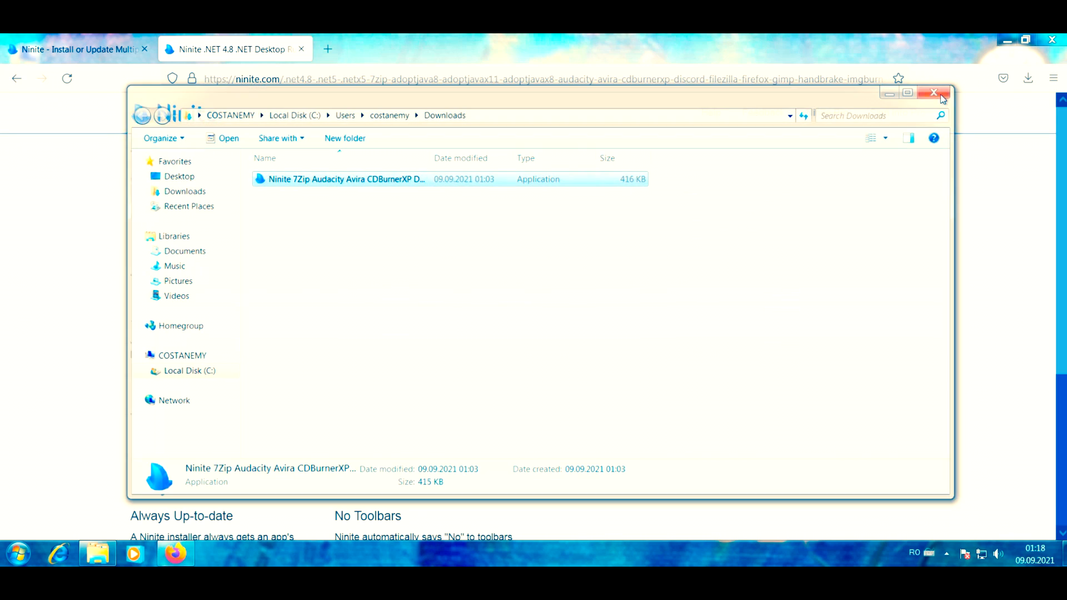
- Run the downloaded Ninite installer from the browser's downloads list and allow it to make changes to the computer
left_click(1027, 79)
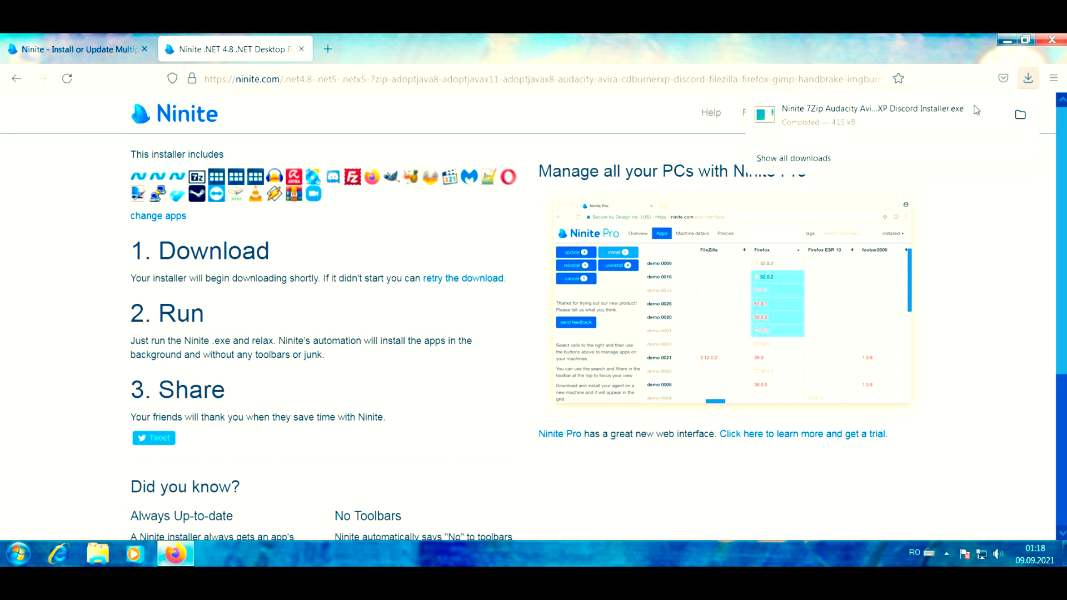
left_click(936, 119)
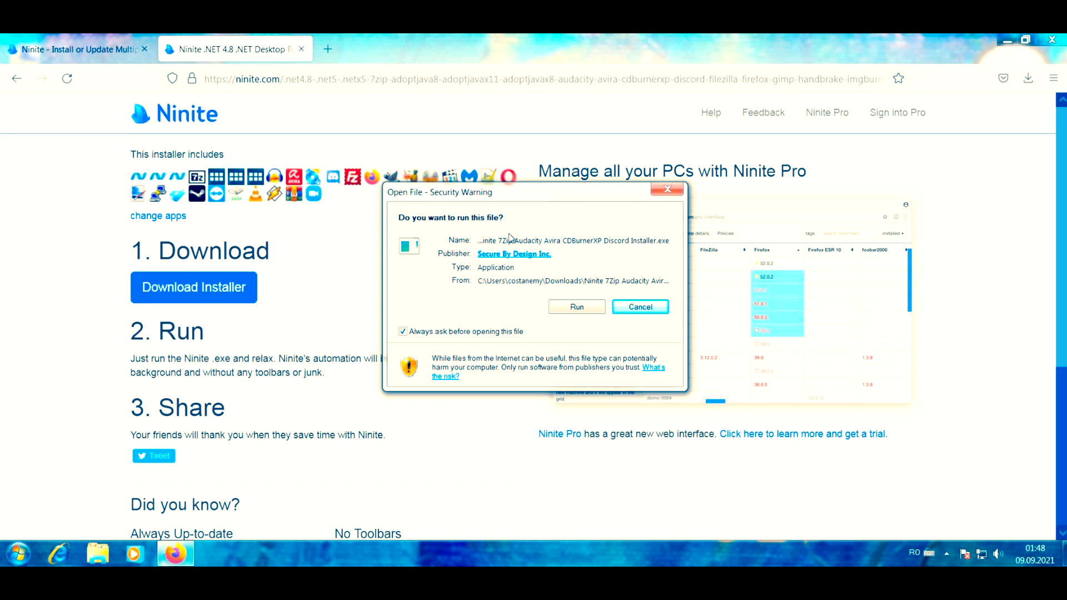
left_click(563, 314)
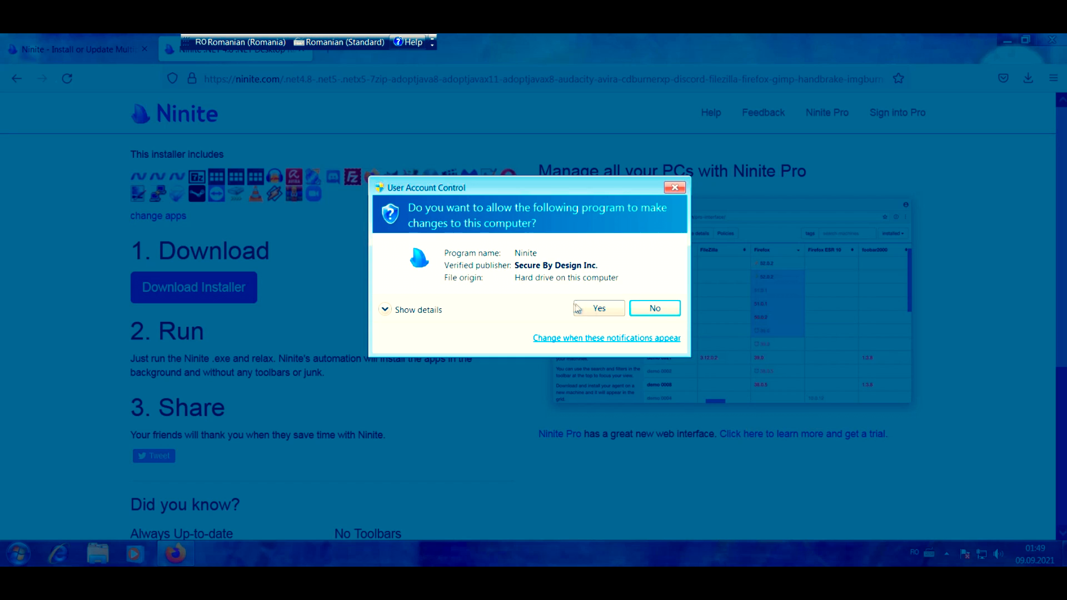
left_click(599, 308)
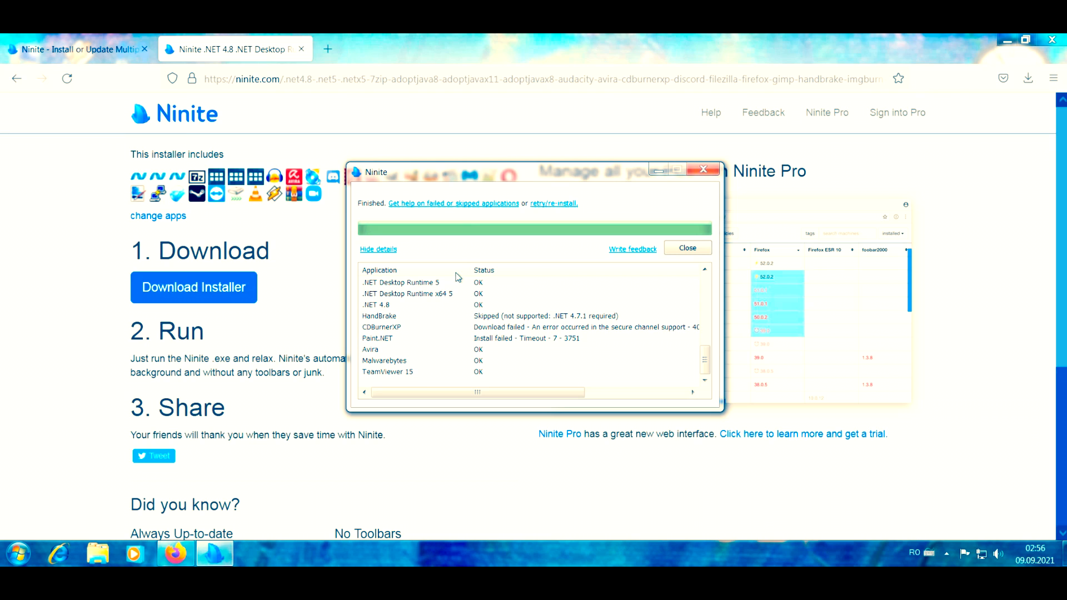
- Examine the install status of each application in the Ninite results, hiding and showing the details again
left_click_drag(706, 361, 713, 287)
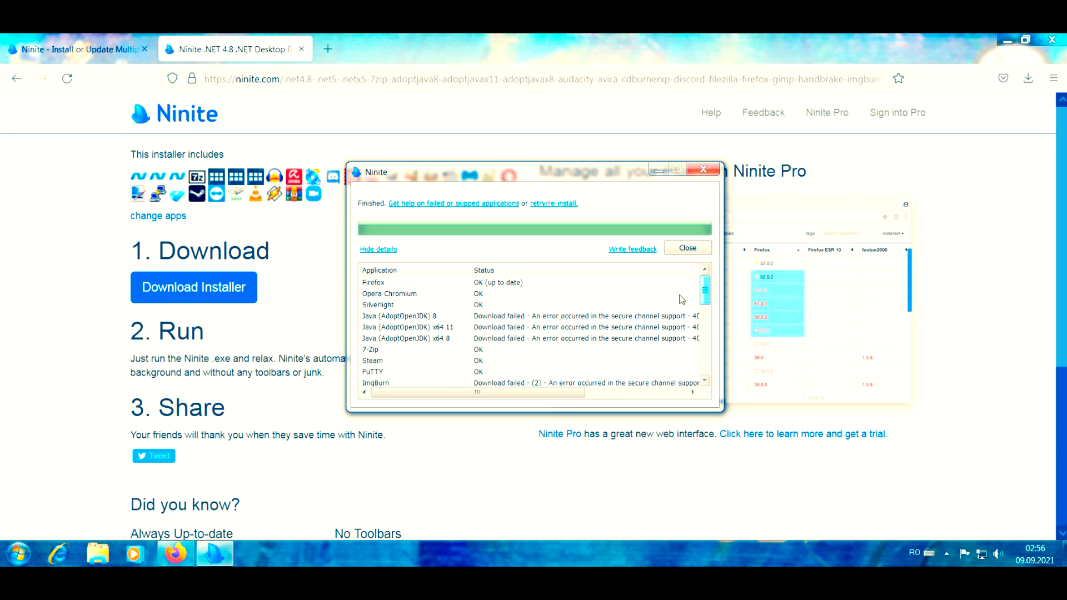
left_click(398, 250)
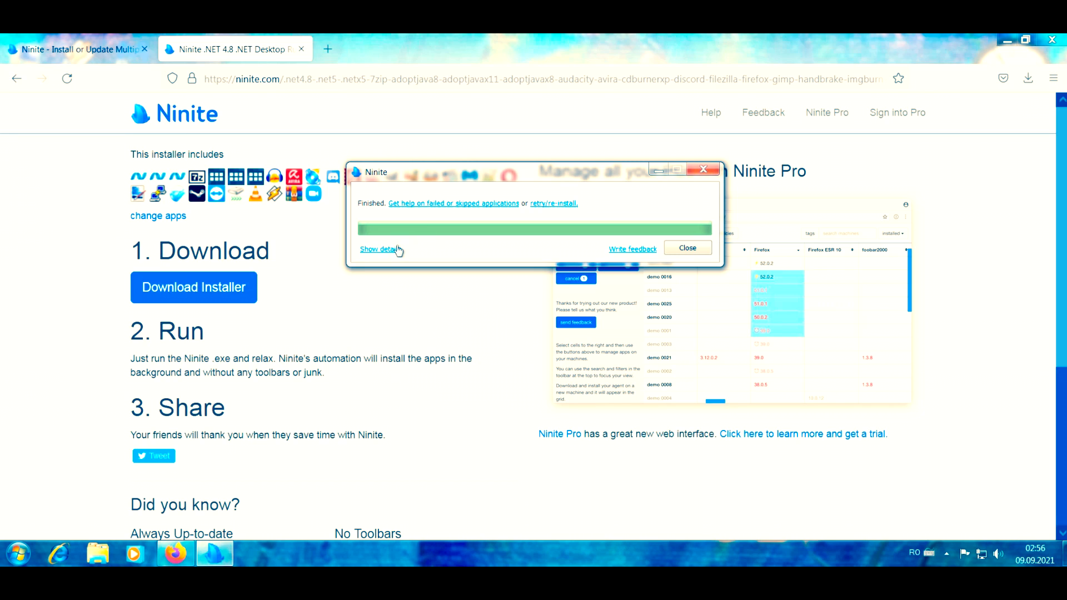
left_click(390, 250)
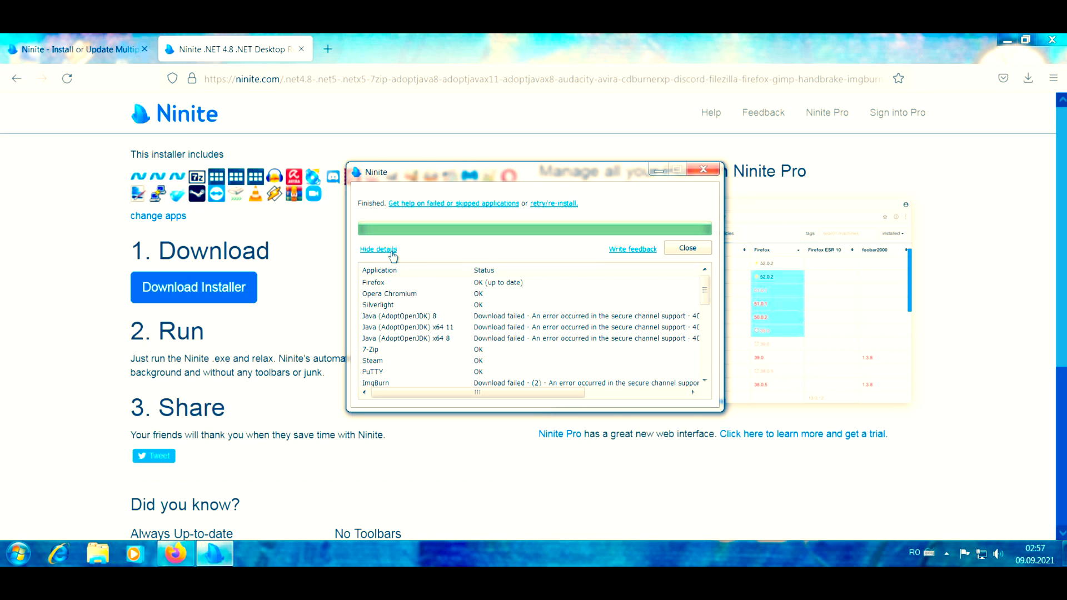
left_click(391, 251)
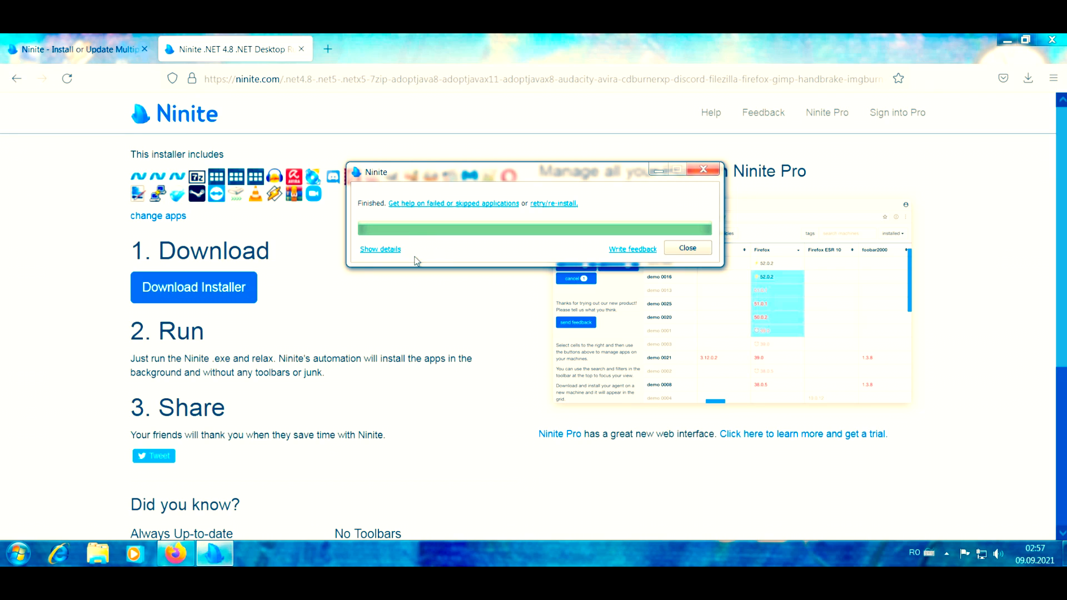
left_click(396, 251)
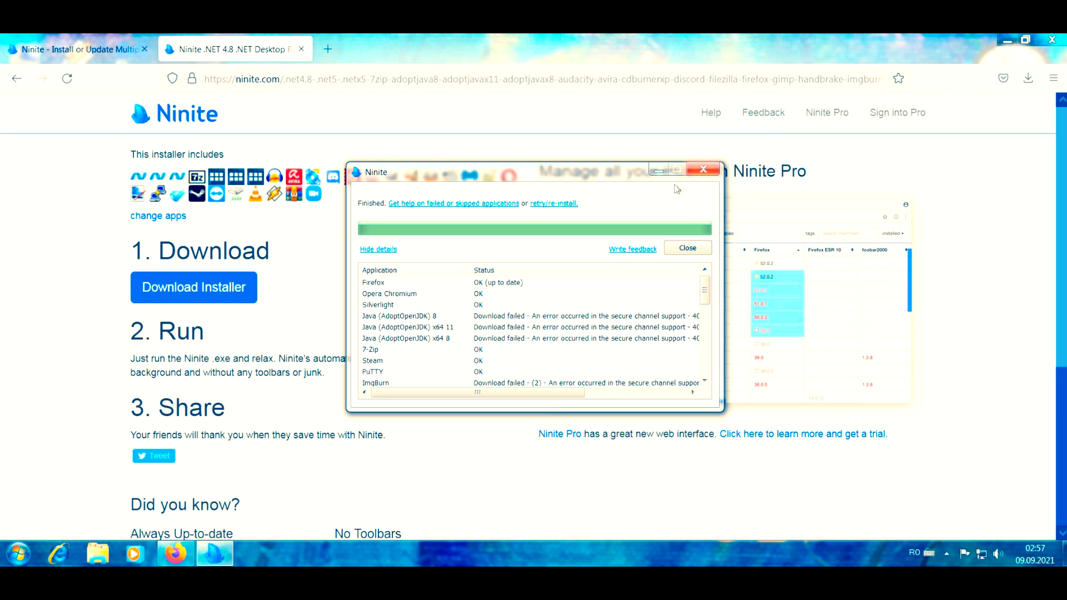
- Close the Ninite installer window and minimize the browser to reveal the desktop
left_click(686, 249)
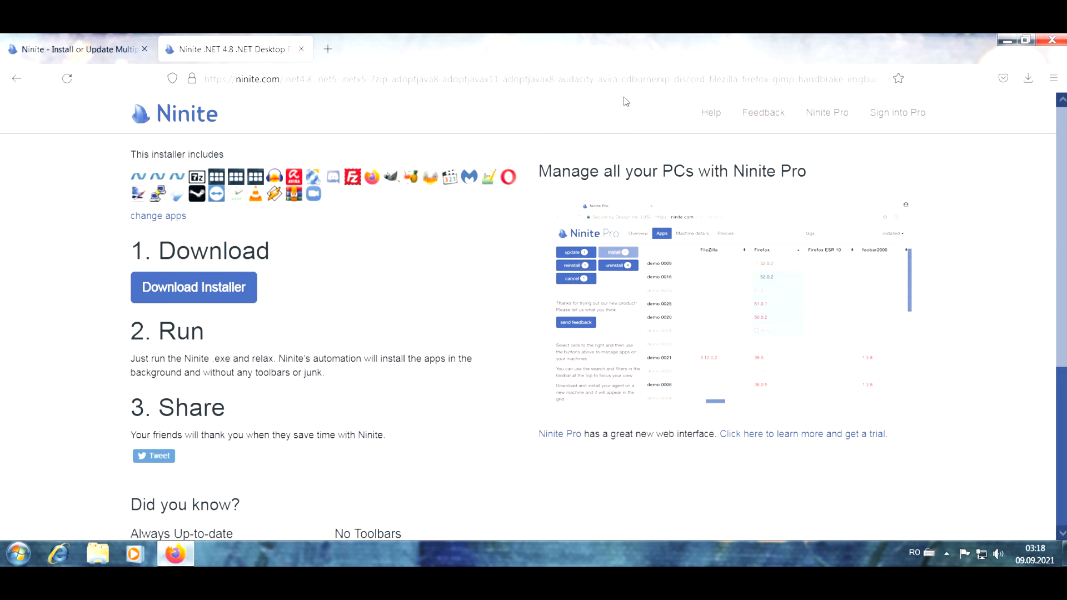
left_click(1007, 40)
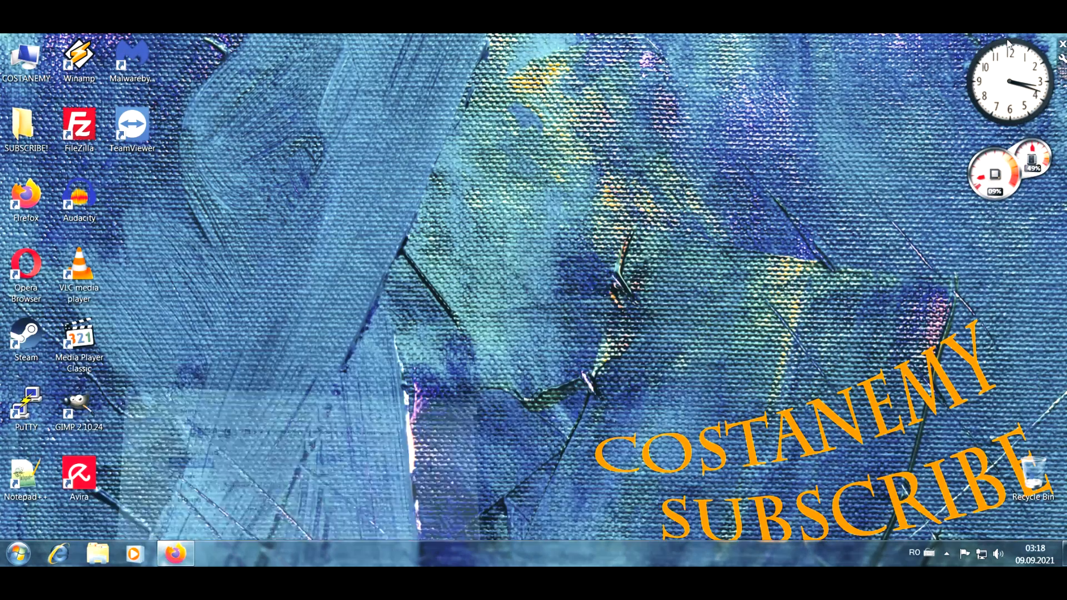